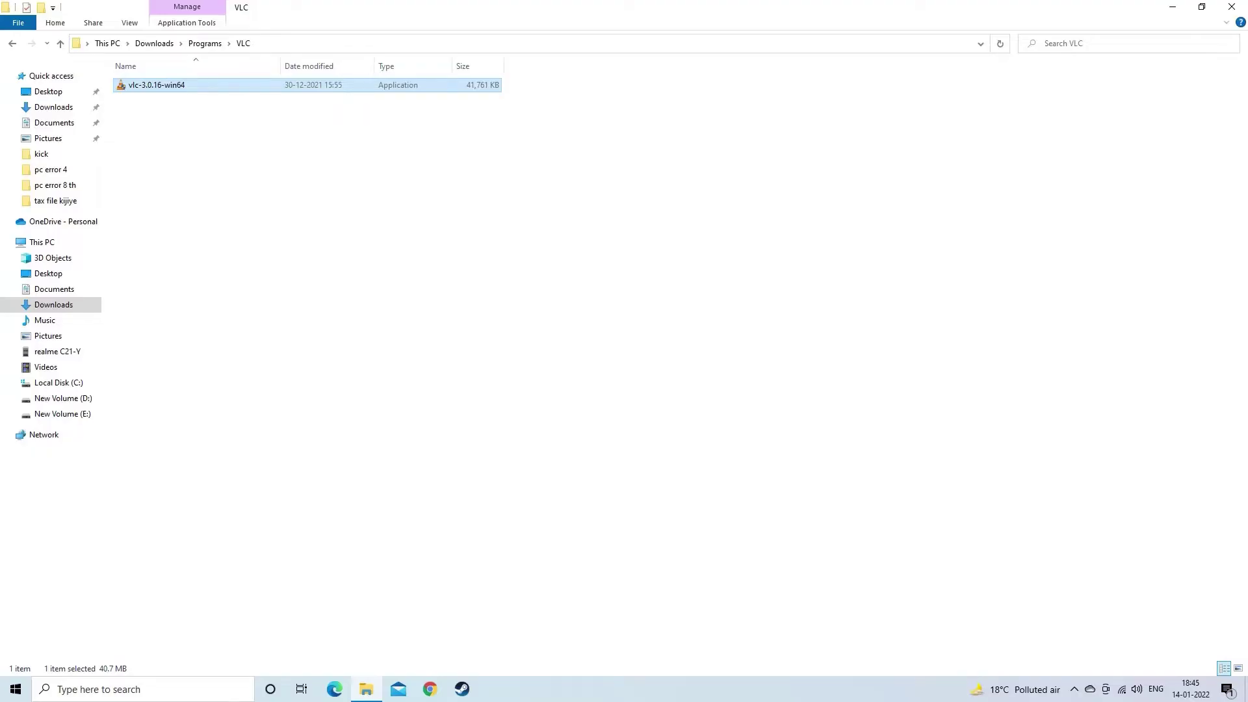
# Launch VLC and play c.mp4 from D:\video in a window rather than full screen
pyautogui.doubleClick(235, 83)
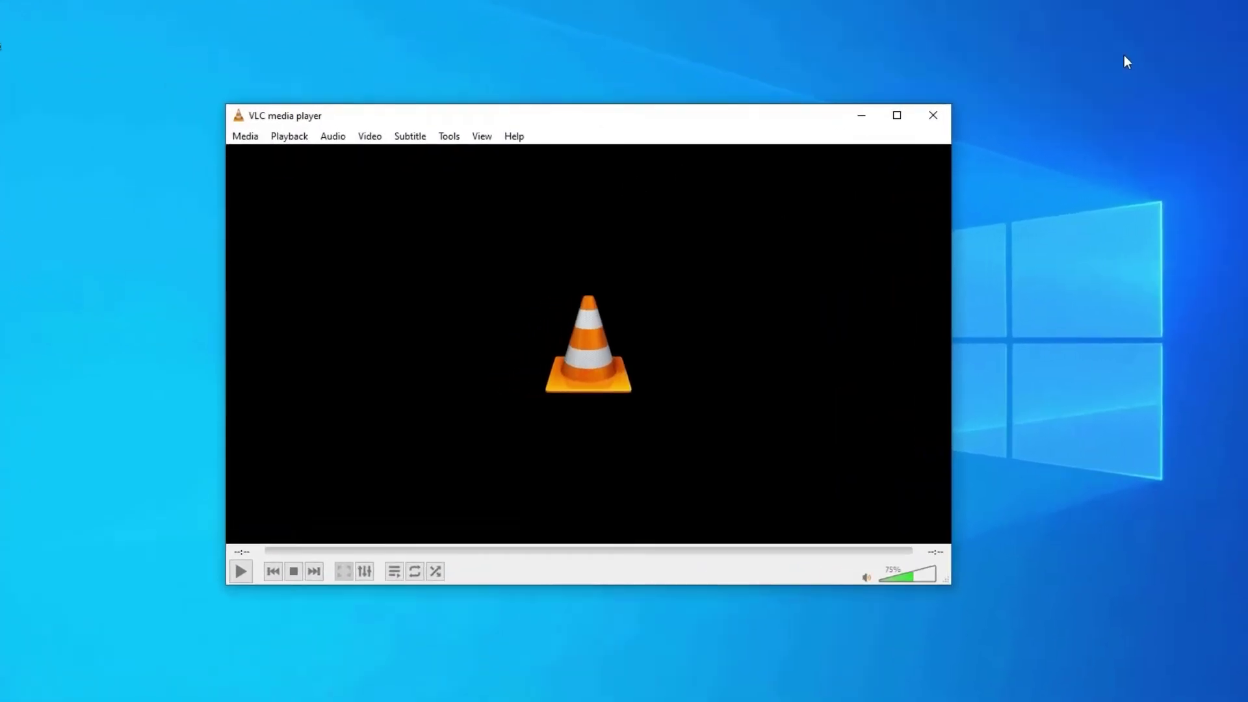
pyautogui.click(245, 138)
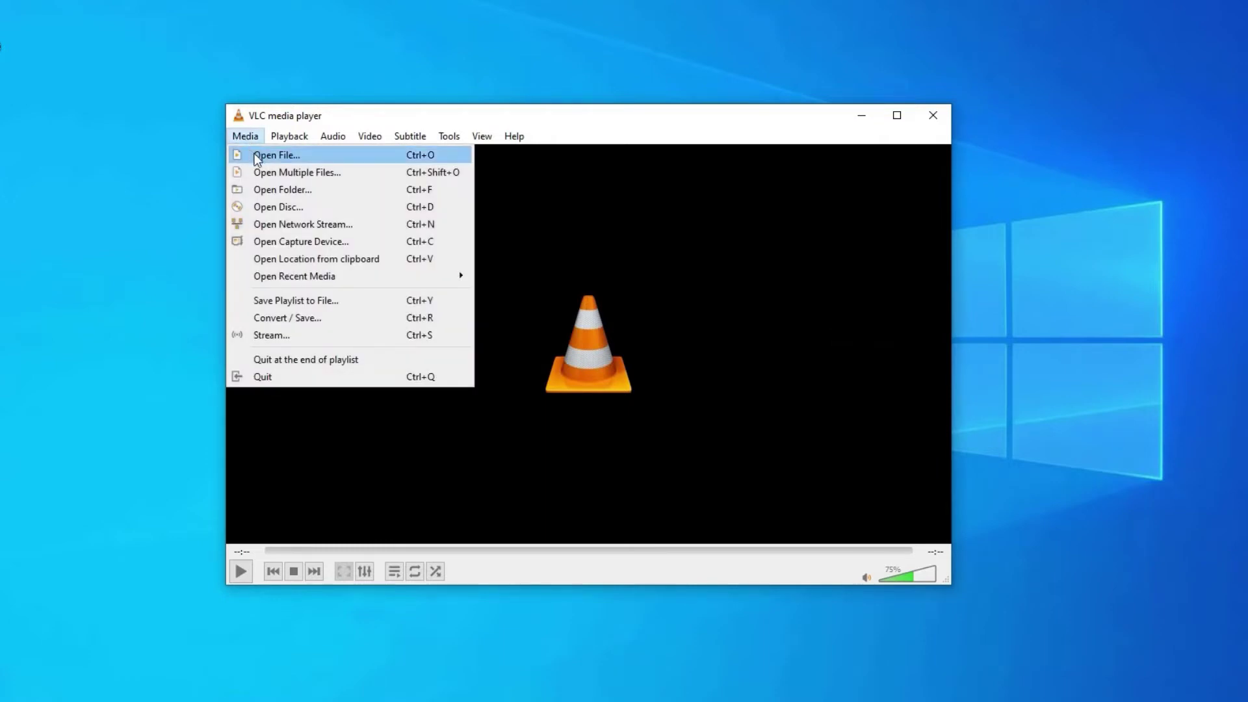
pyautogui.click(258, 156)
pyautogui.click(301, 439)
pyautogui.click(423, 374)
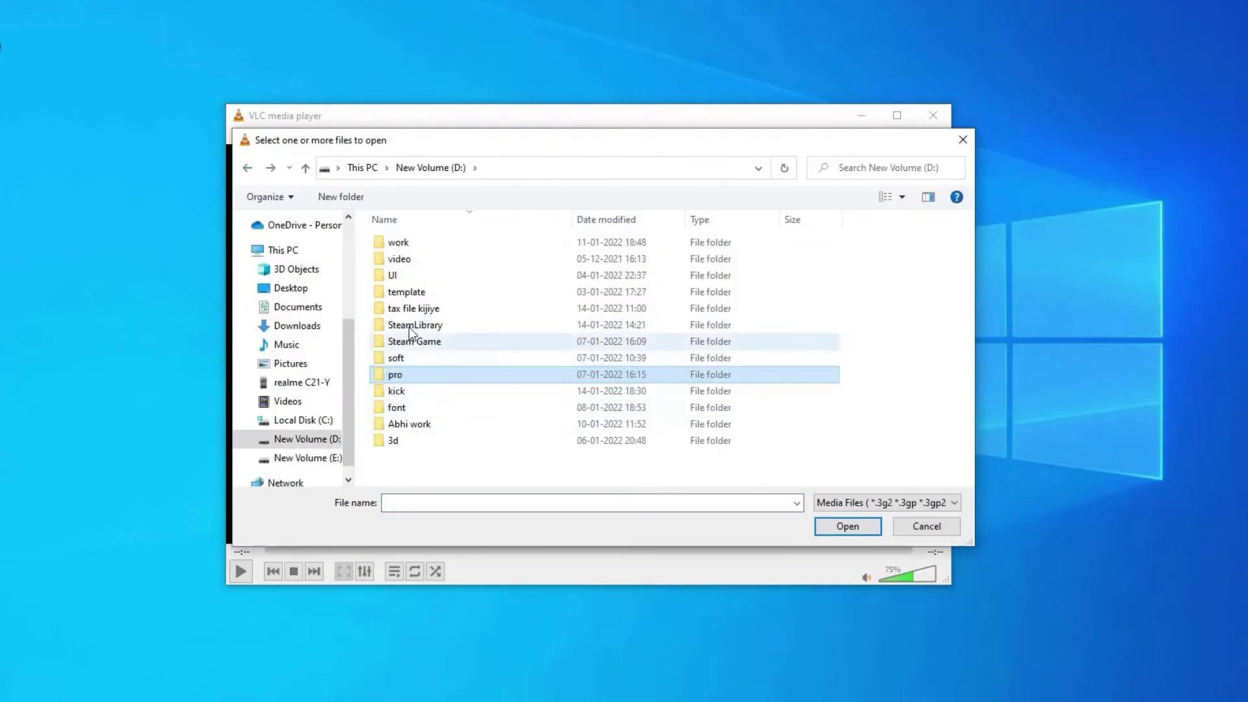
pyautogui.doubleClick(403, 259)
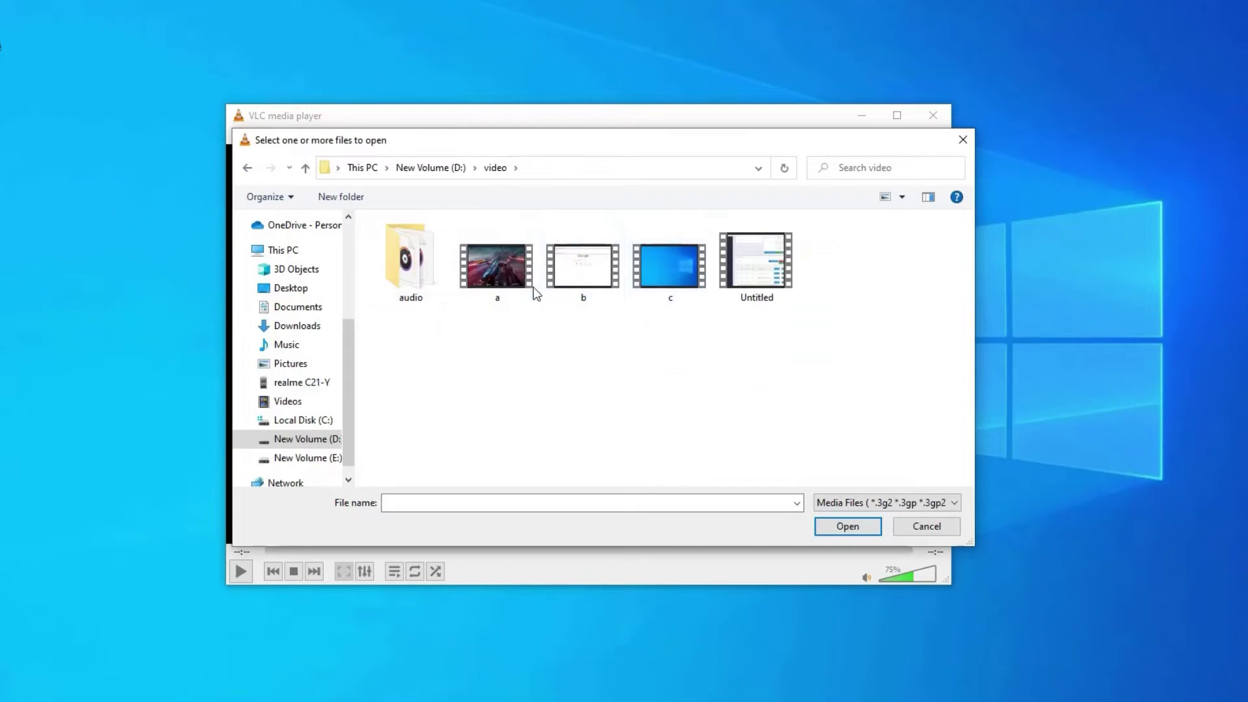
pyautogui.doubleClick(670, 267)
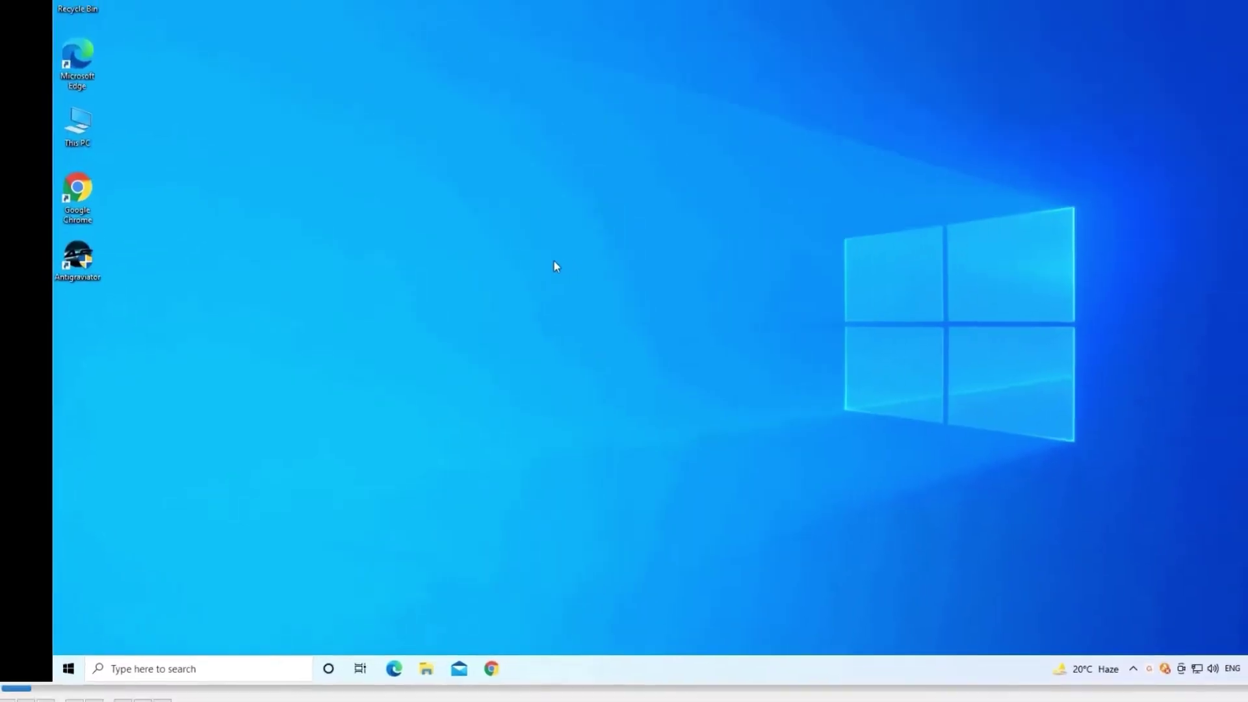
pyautogui.press('Escape')
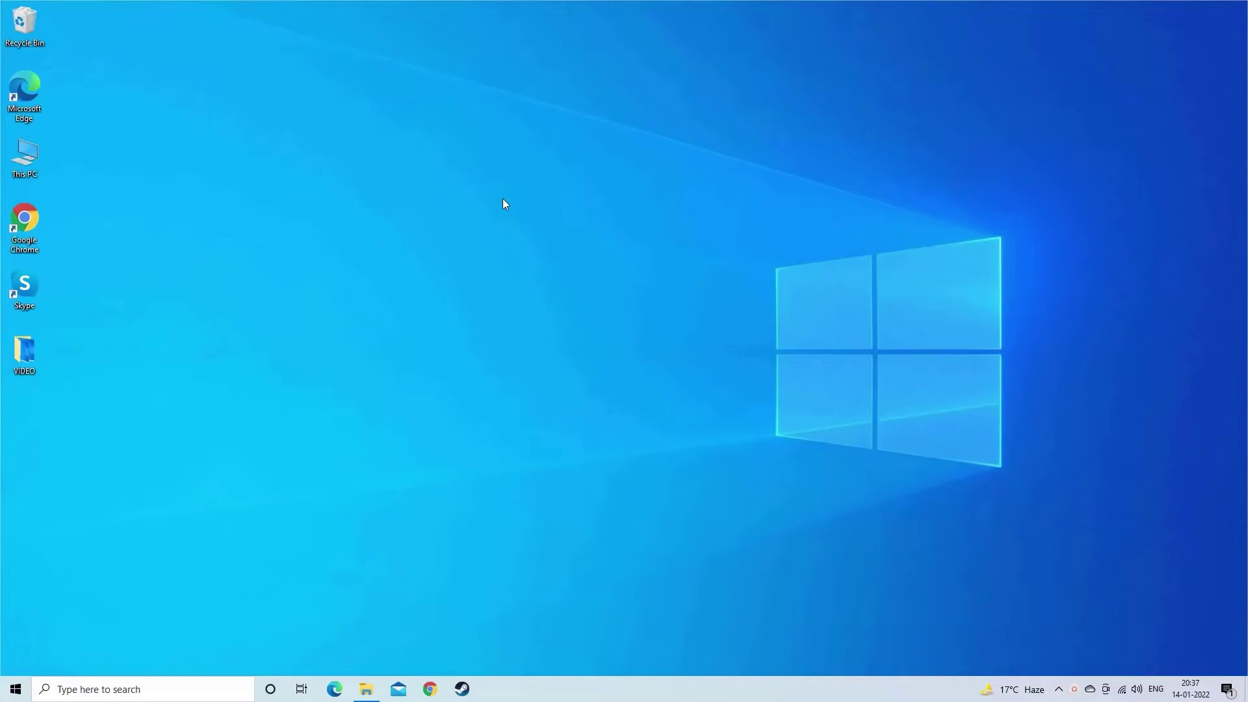
# Open Device Manager and select the NVIDIA GeForce GT 710 under Display adapters
pyautogui.click(142, 689)
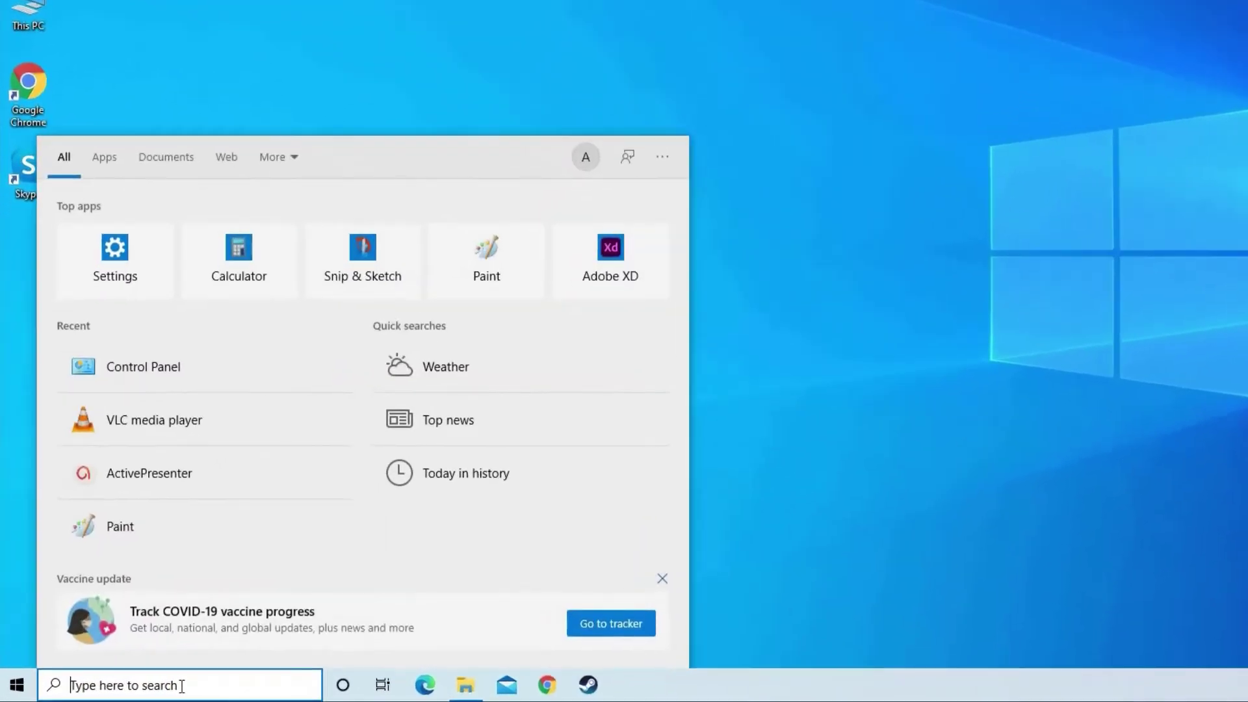
pyautogui.write('device')
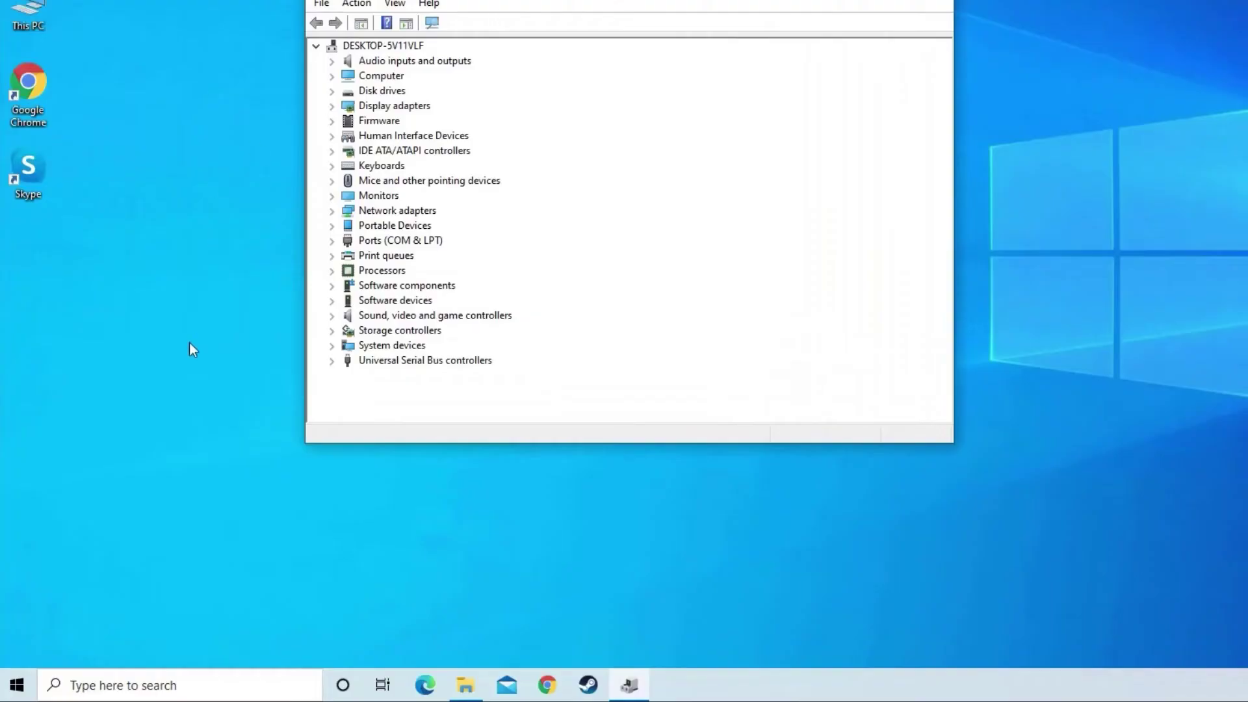
pyautogui.click(332, 219)
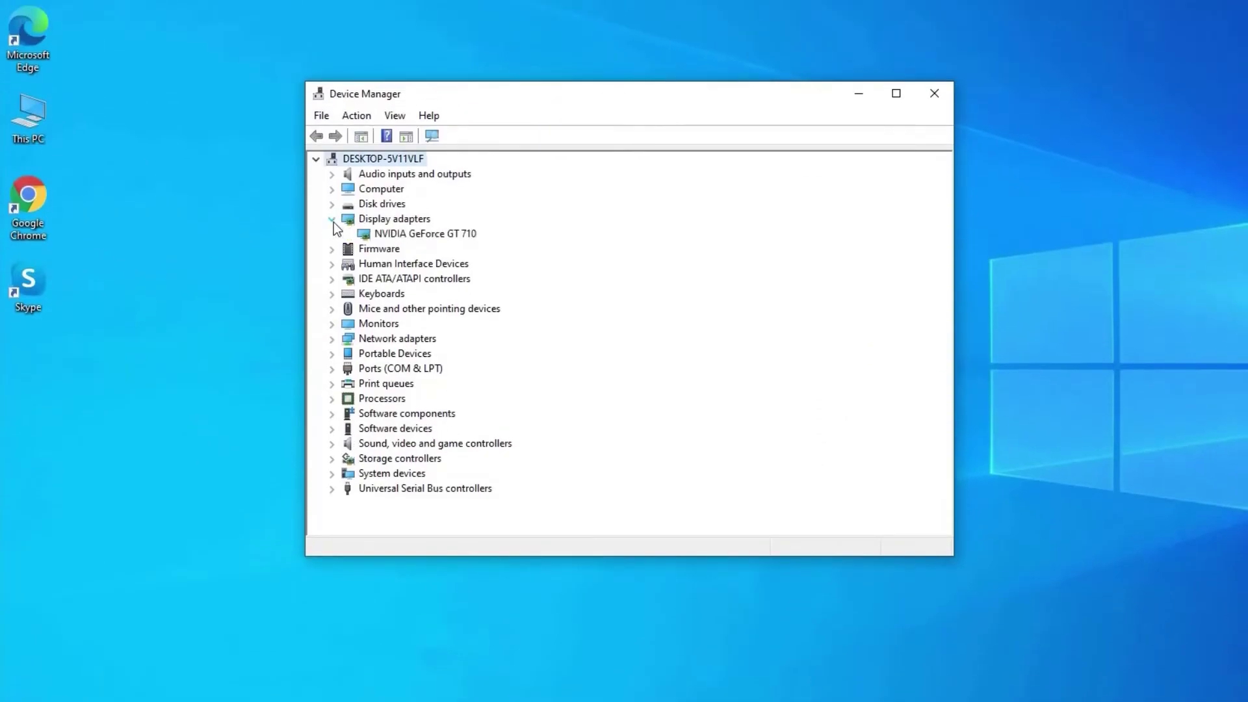
pyautogui.click(408, 223)
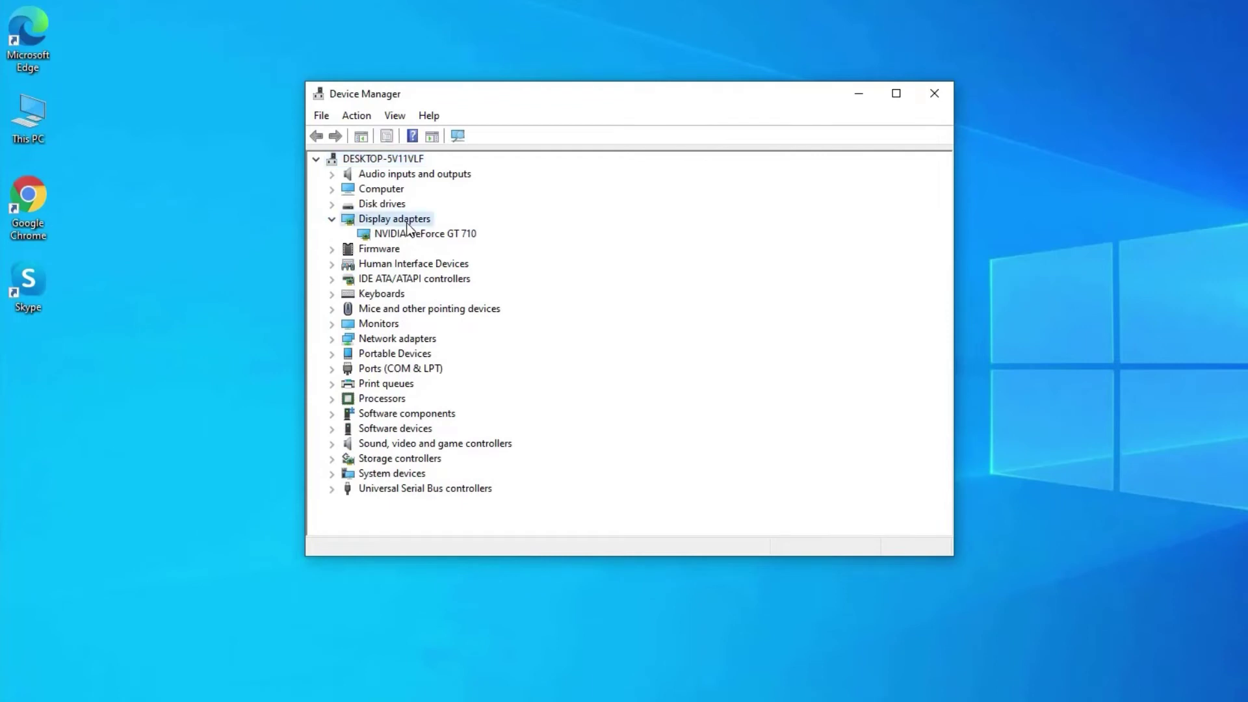
pyautogui.click(430, 237)
pyautogui.rightClick(431, 237)
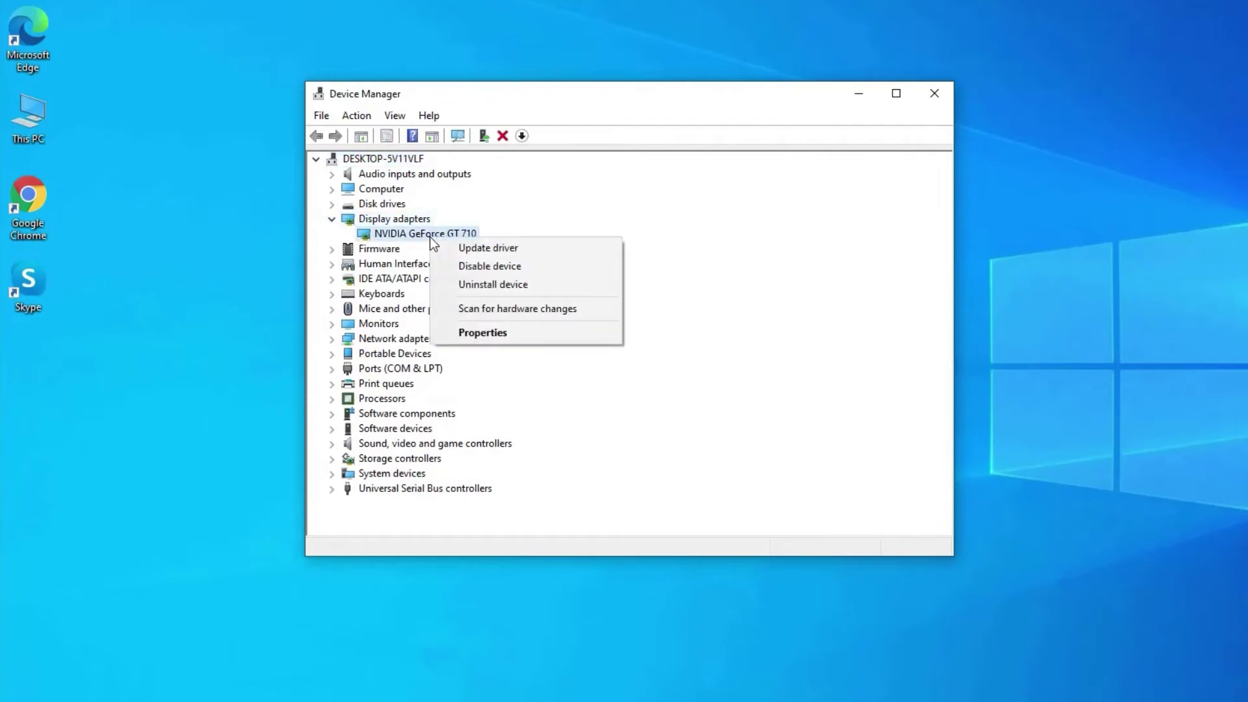
# Search automatically for an updated GT 710 driver, confirm the best one is installed, and exit
pyautogui.click(508, 250)
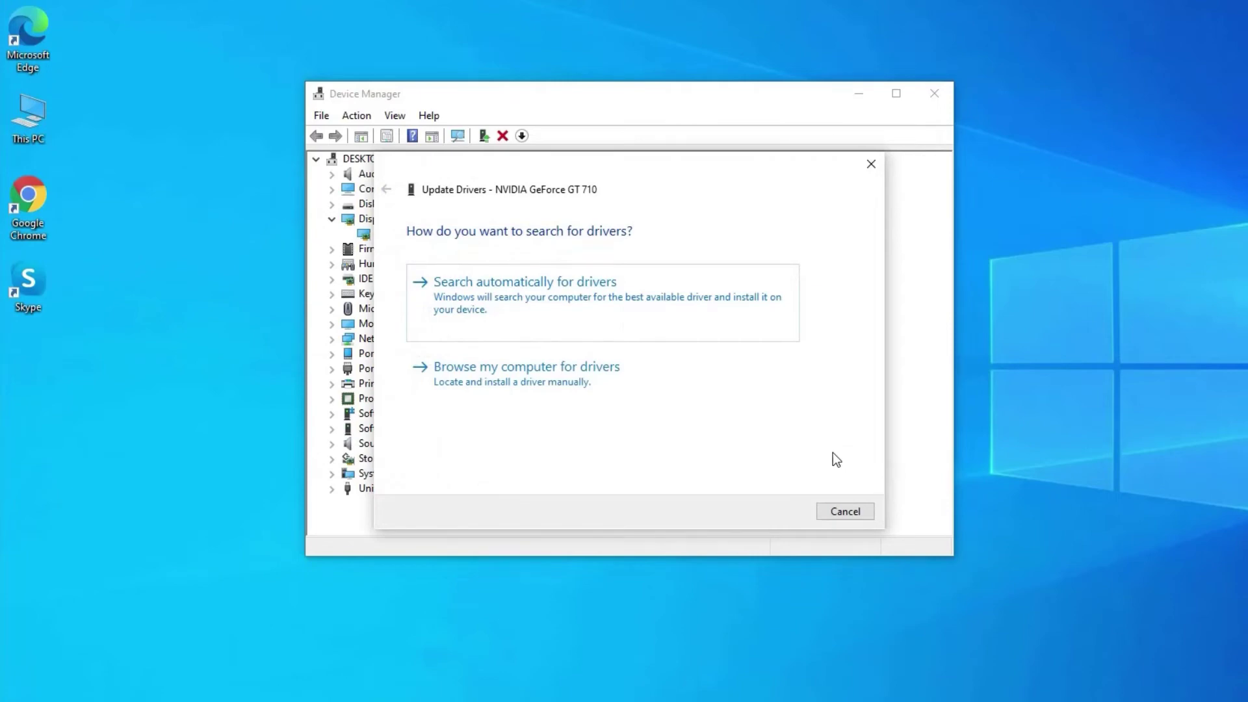
pyautogui.click(610, 309)
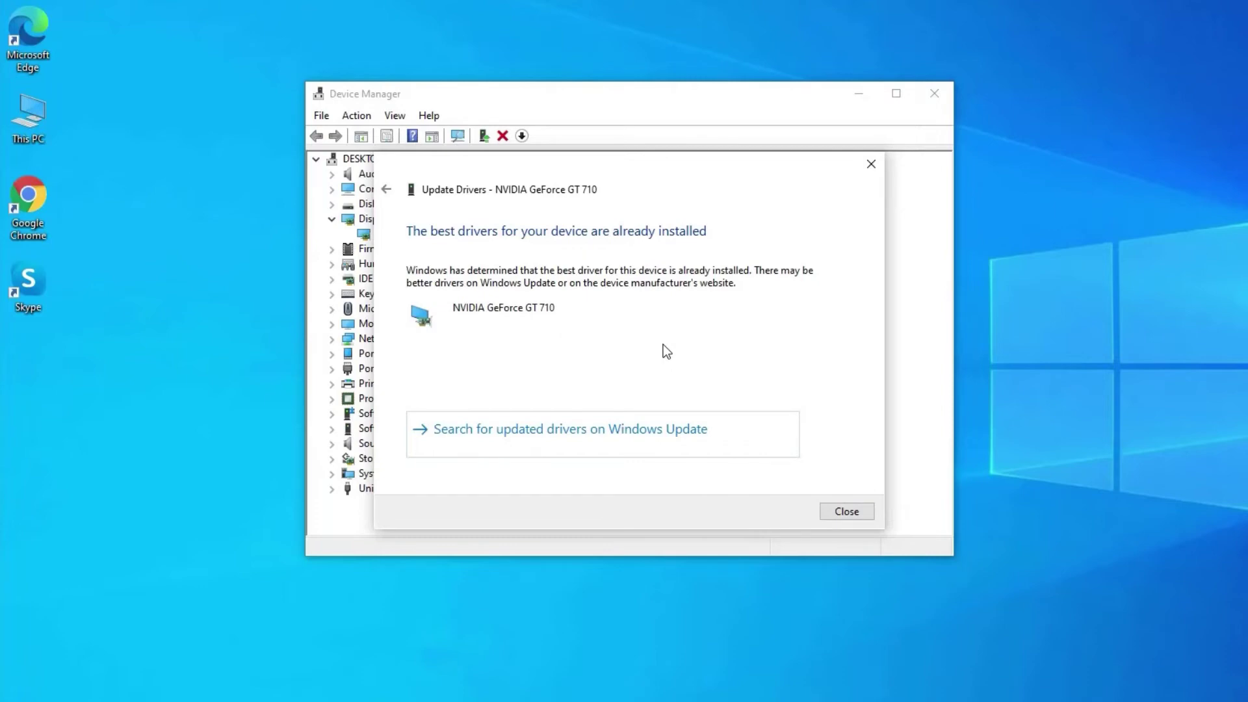
pyautogui.click(846, 512)
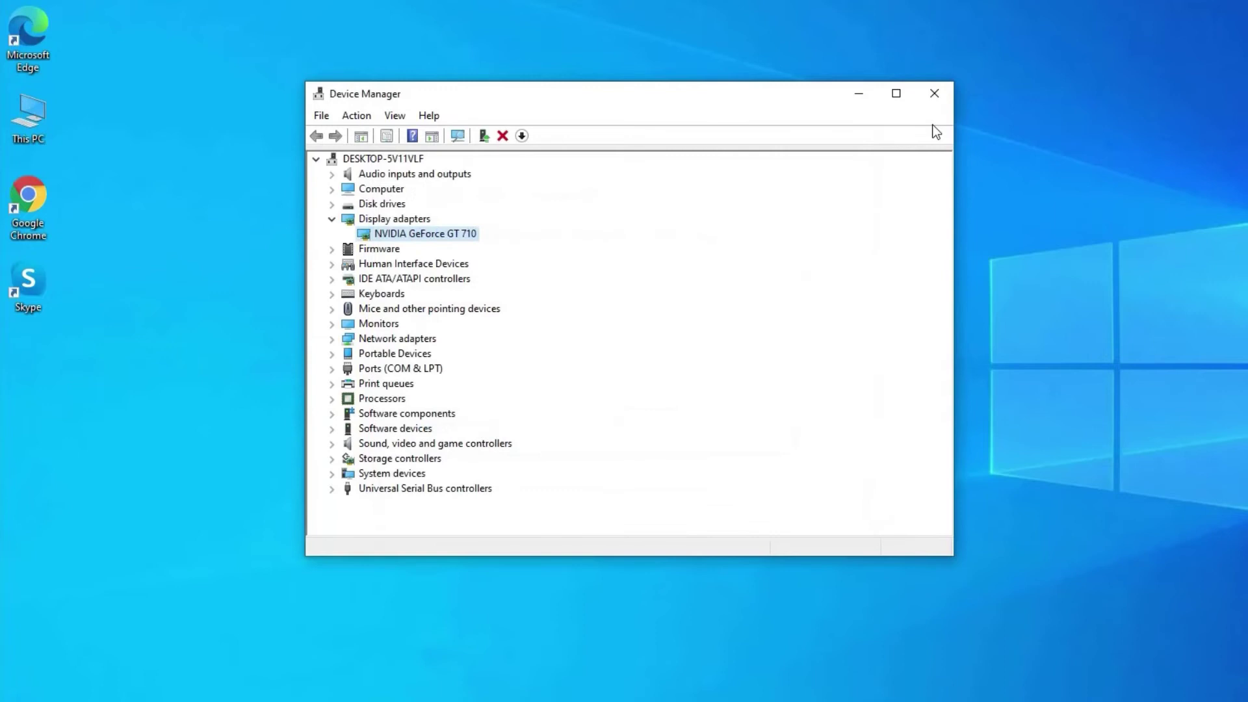
pyautogui.click(934, 93)
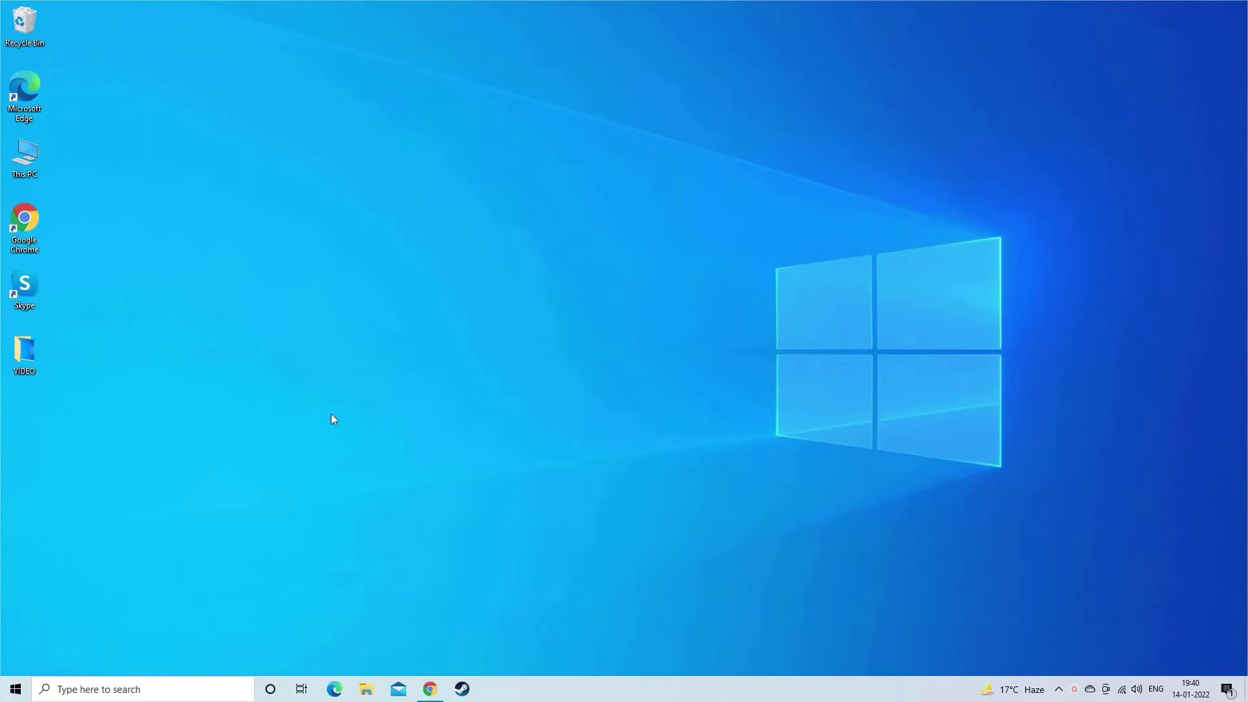
# Duplicate the WINDOW video in the VIDEO folder and rename the copy WINDOW.AVI
pyautogui.doubleClick(19, 355)
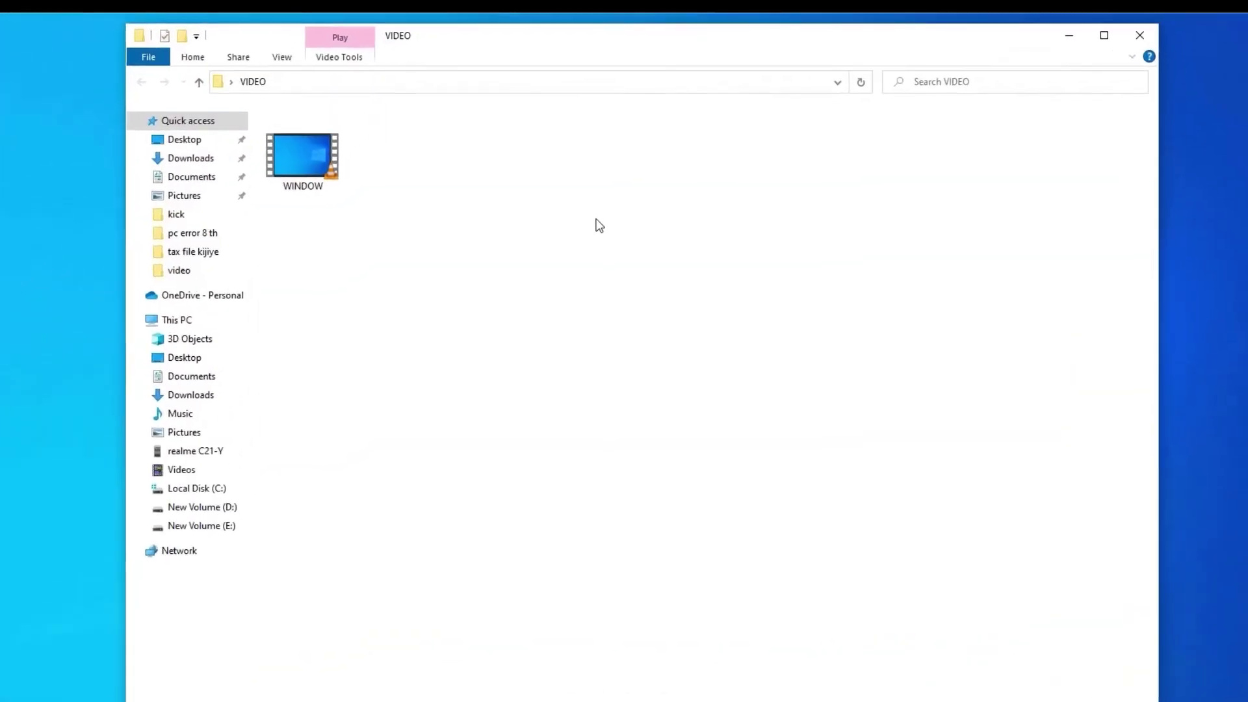
pyautogui.click(299, 182)
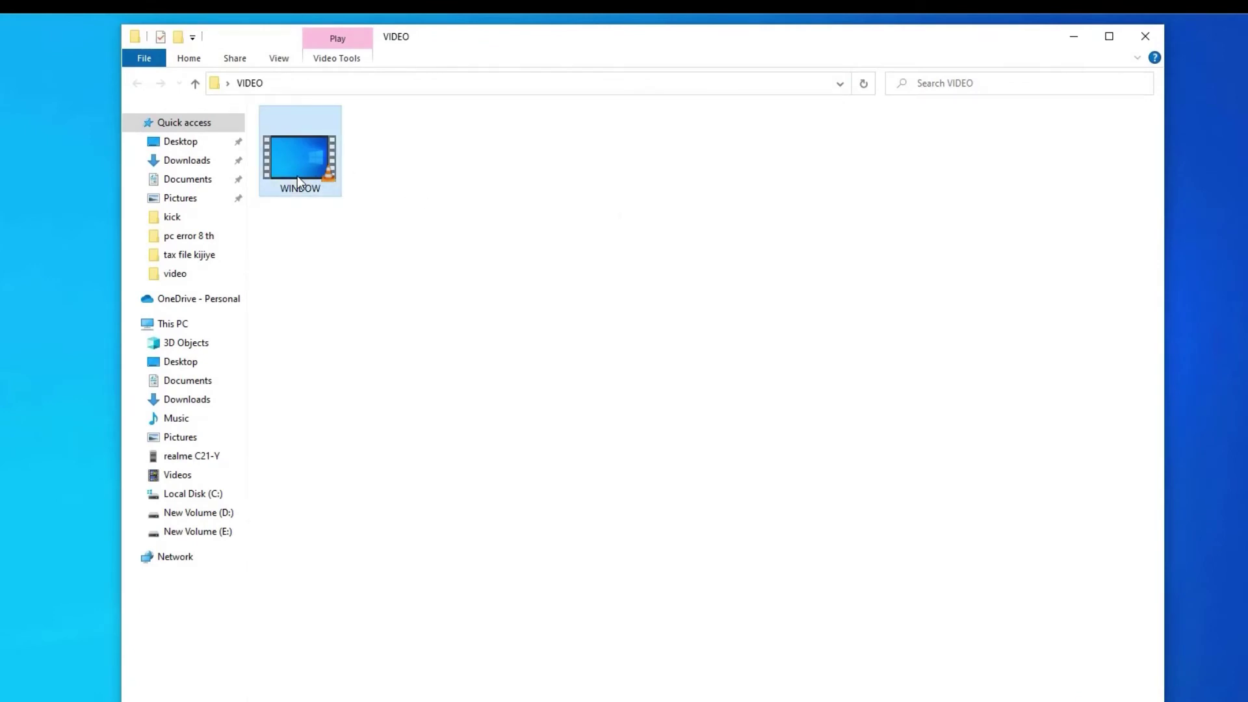
pyautogui.hotkey('ctrl', 'c')
pyautogui.hotkey('ctrl', 'v')
pyautogui.press('F2')
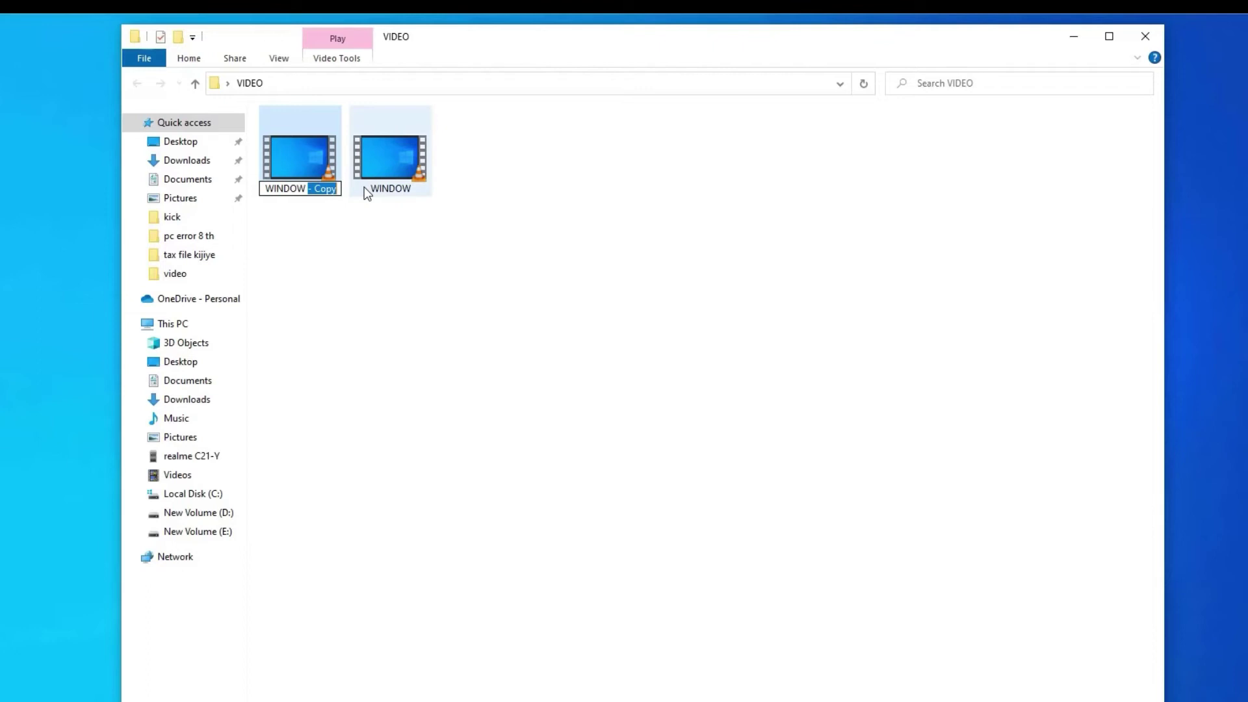
pyautogui.write('.')
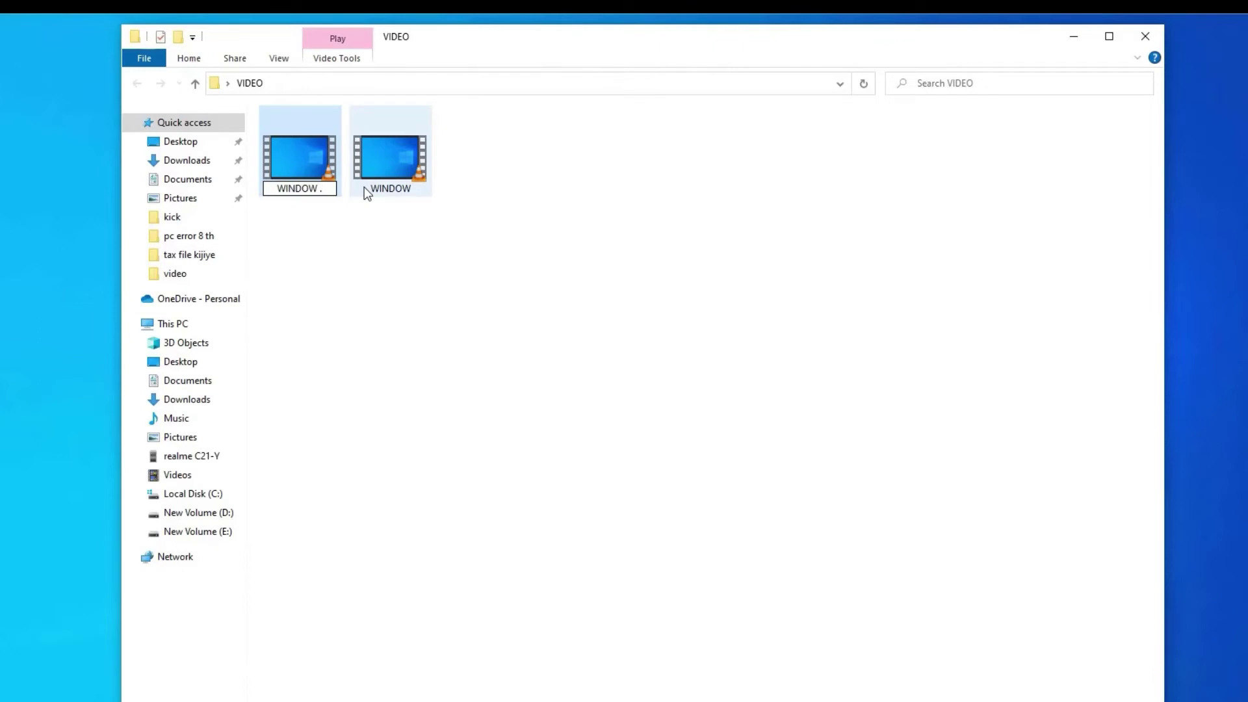
pyautogui.write('AVI')
pyautogui.click(372, 271)
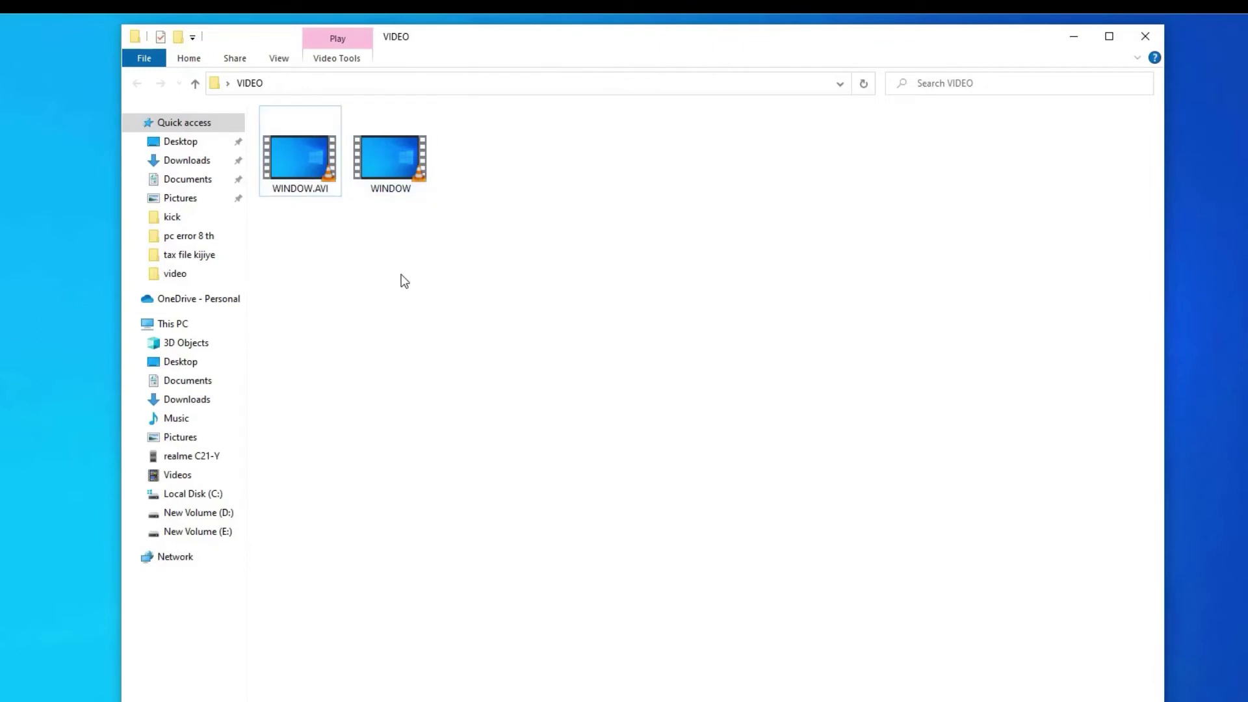
# Open WINDOW.AVI with VLC media player
pyautogui.rightClick(304, 194)
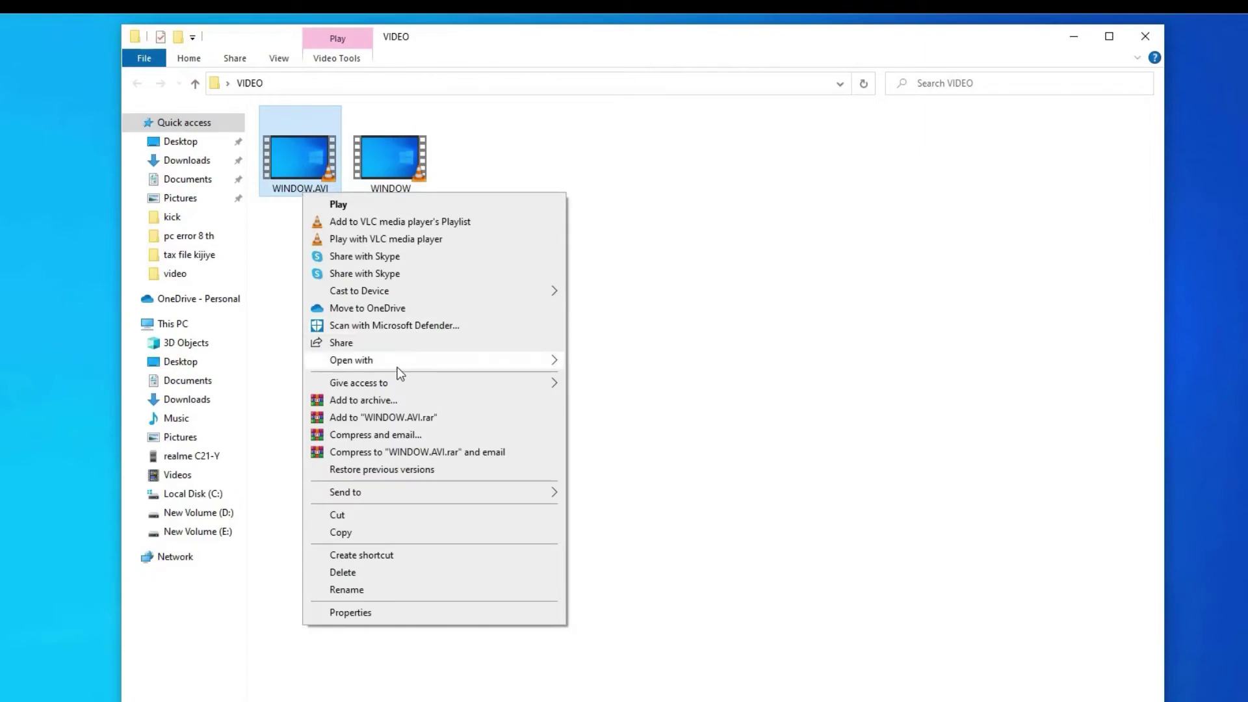
pyautogui.moveTo(398, 368)
pyautogui.click(616, 414)
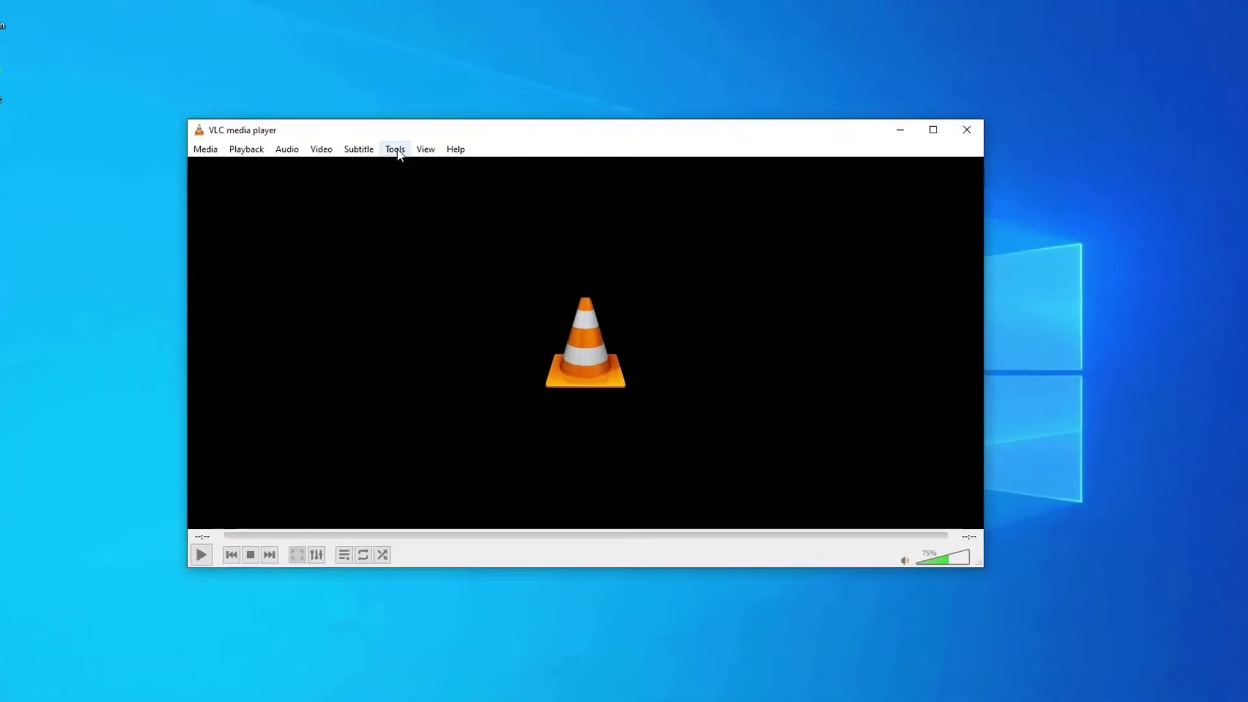
# Set VLC's 'Damaged or incomplete AVI file' option under Input / Codecs to Always fix and save
pyautogui.click(392, 153)
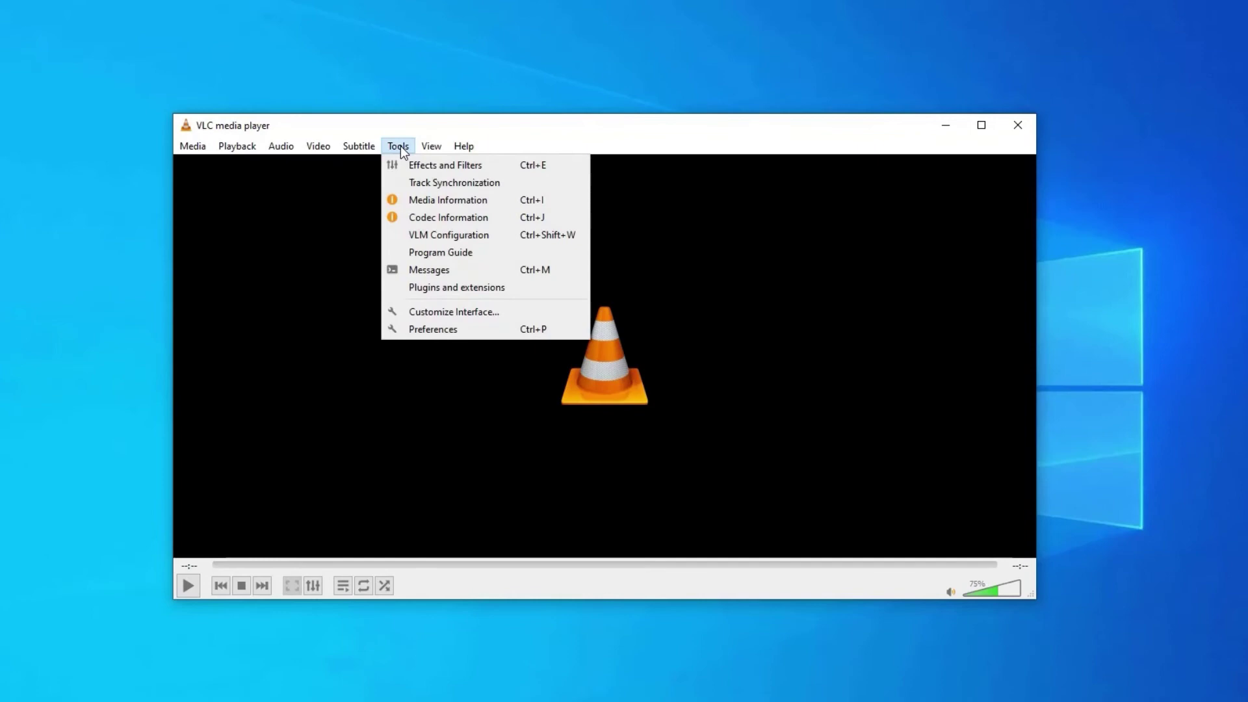
pyautogui.click(433, 332)
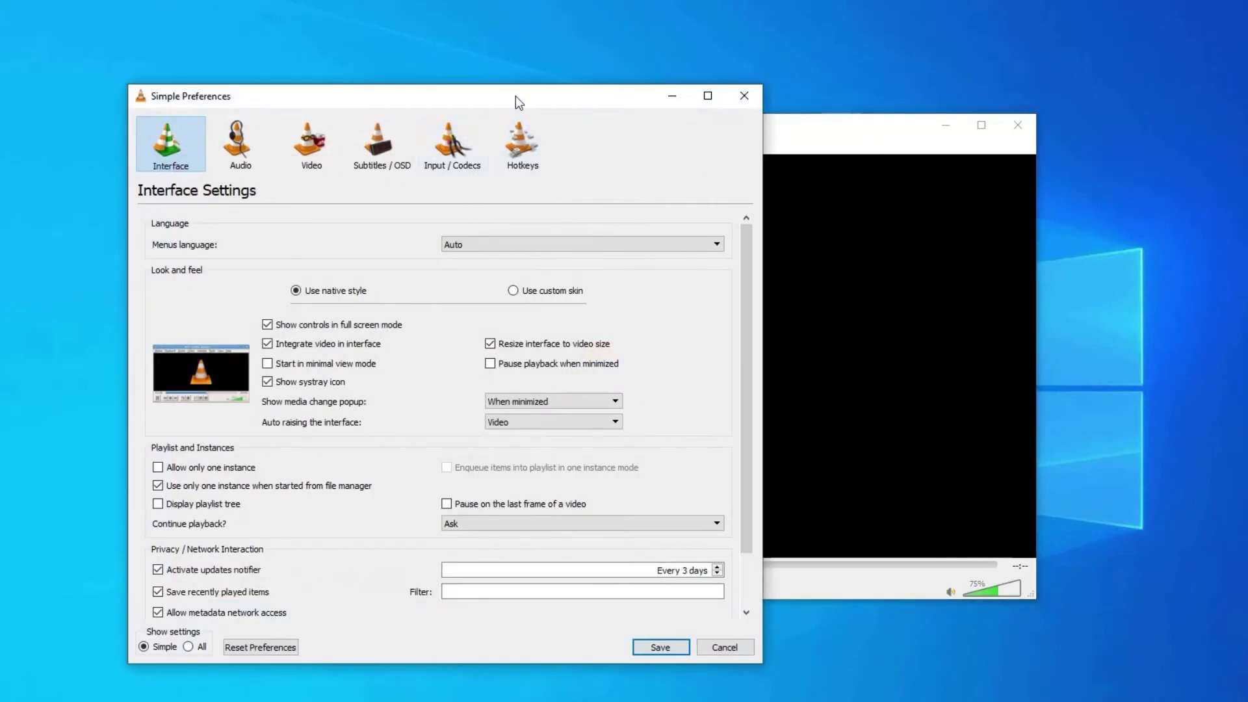
pyautogui.moveTo(515, 96); pyautogui.dragTo(678, 99)
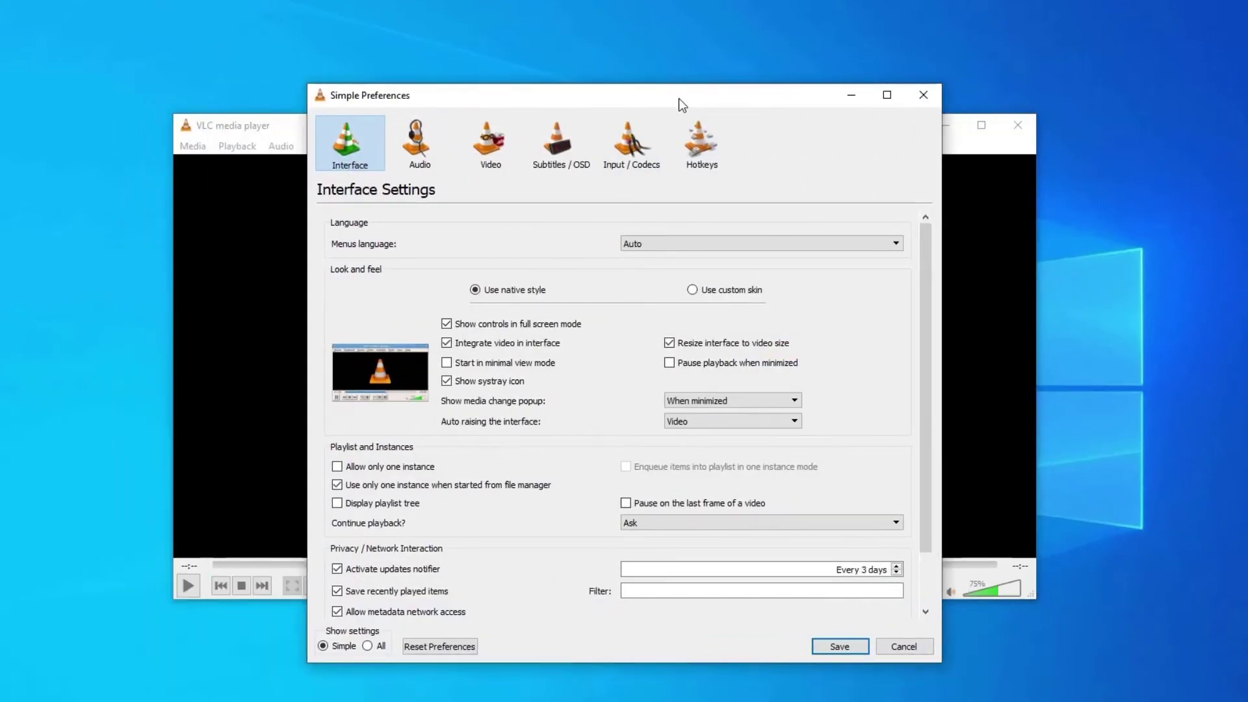
pyautogui.click(629, 140)
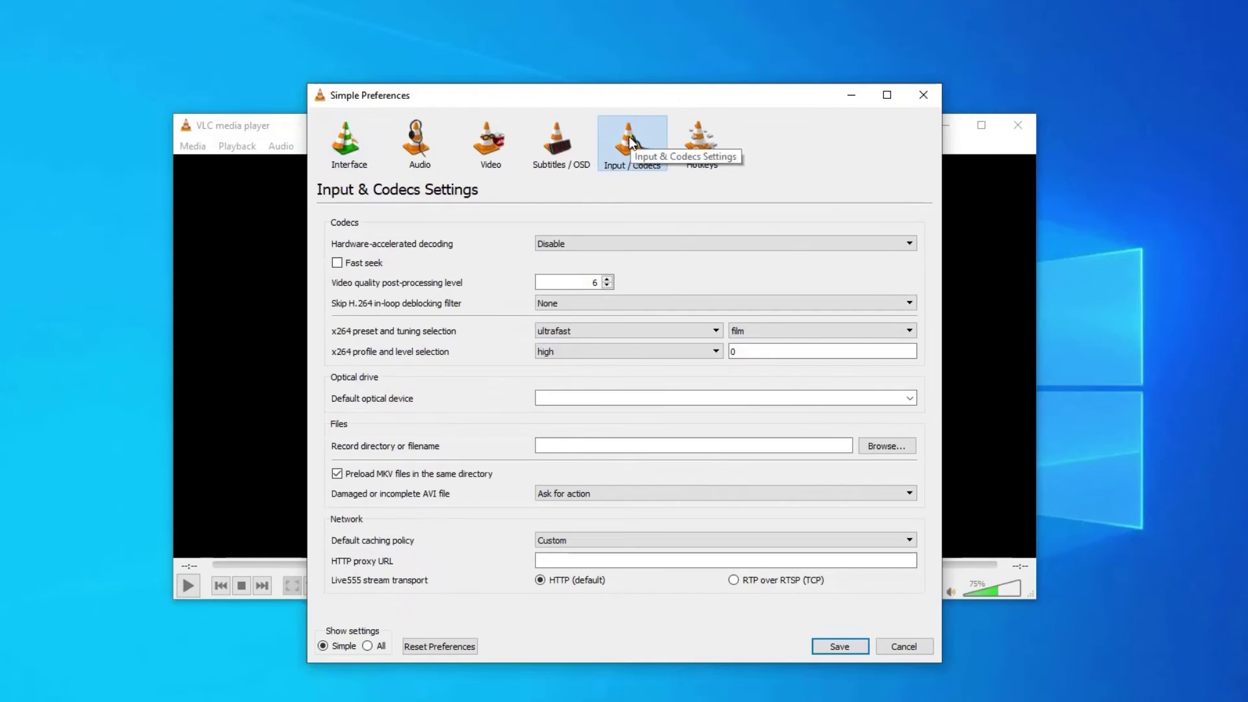
pyautogui.click(645, 498)
pyautogui.click(608, 518)
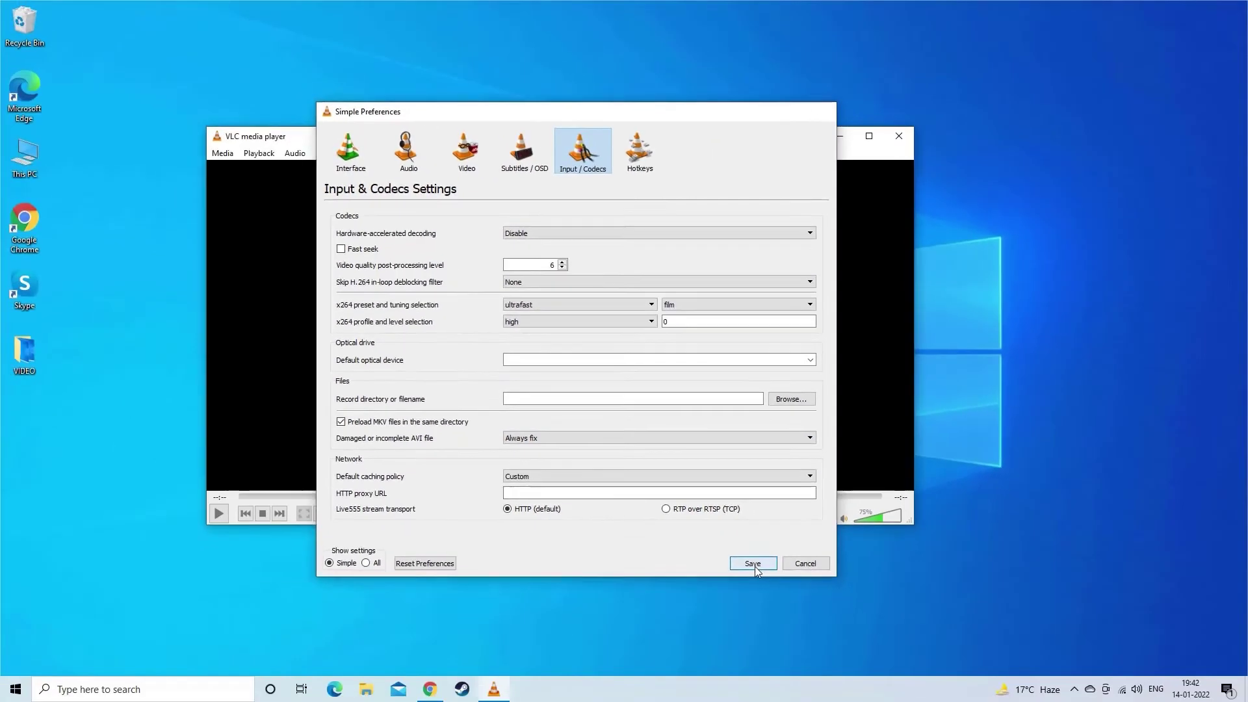
pyautogui.click(839, 646)
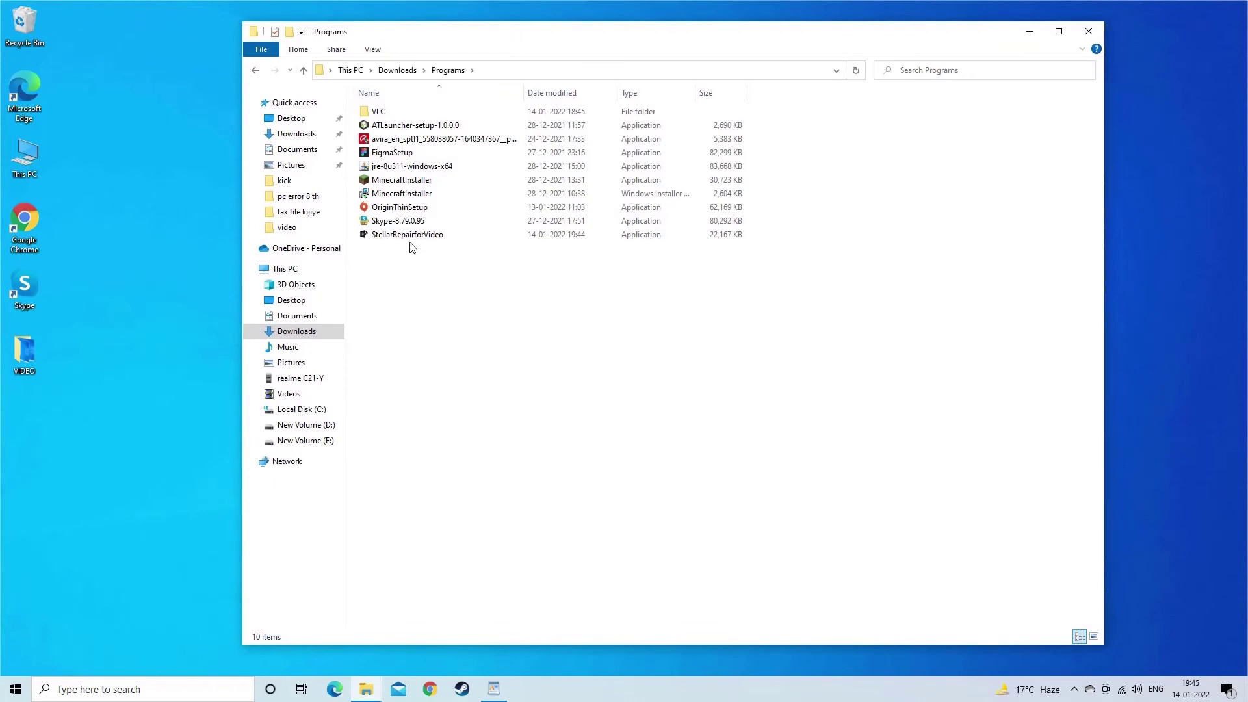
# Install Stellar Repair for Video with the default language, folders and tasks
pyautogui.doubleClick(416, 237)
pyautogui.click(637, 376)
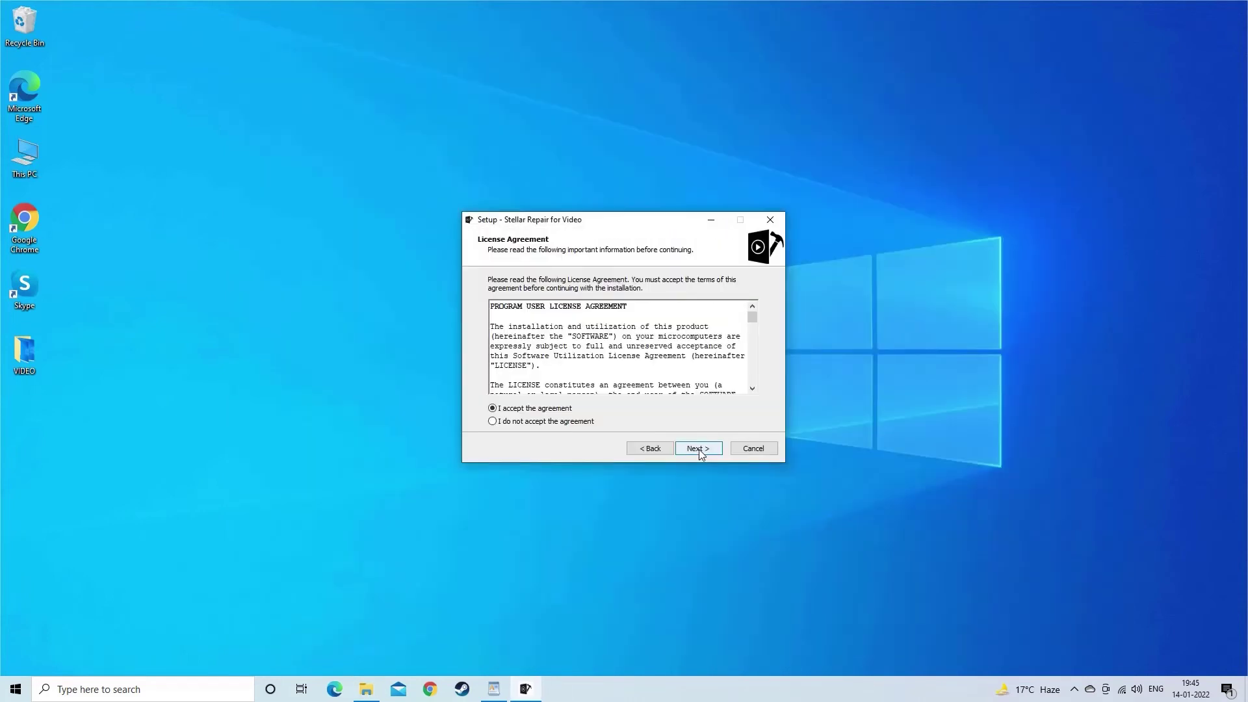
pyautogui.click(698, 449)
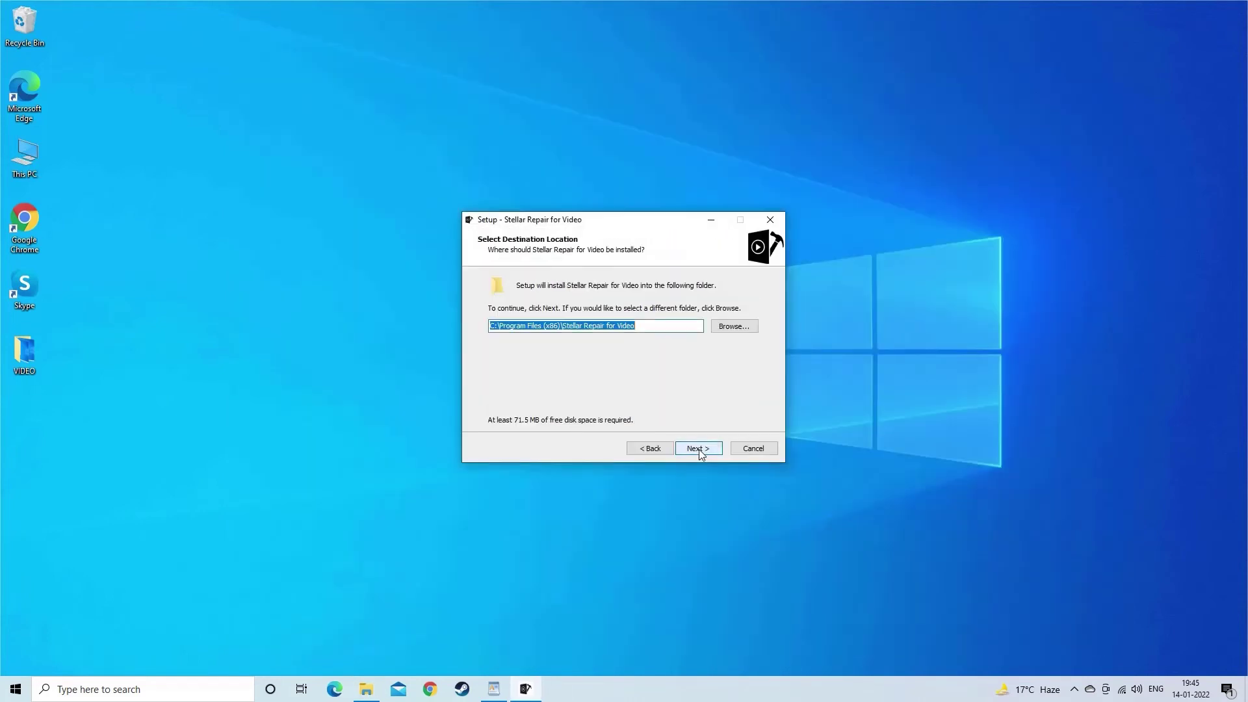
pyautogui.click(699, 449)
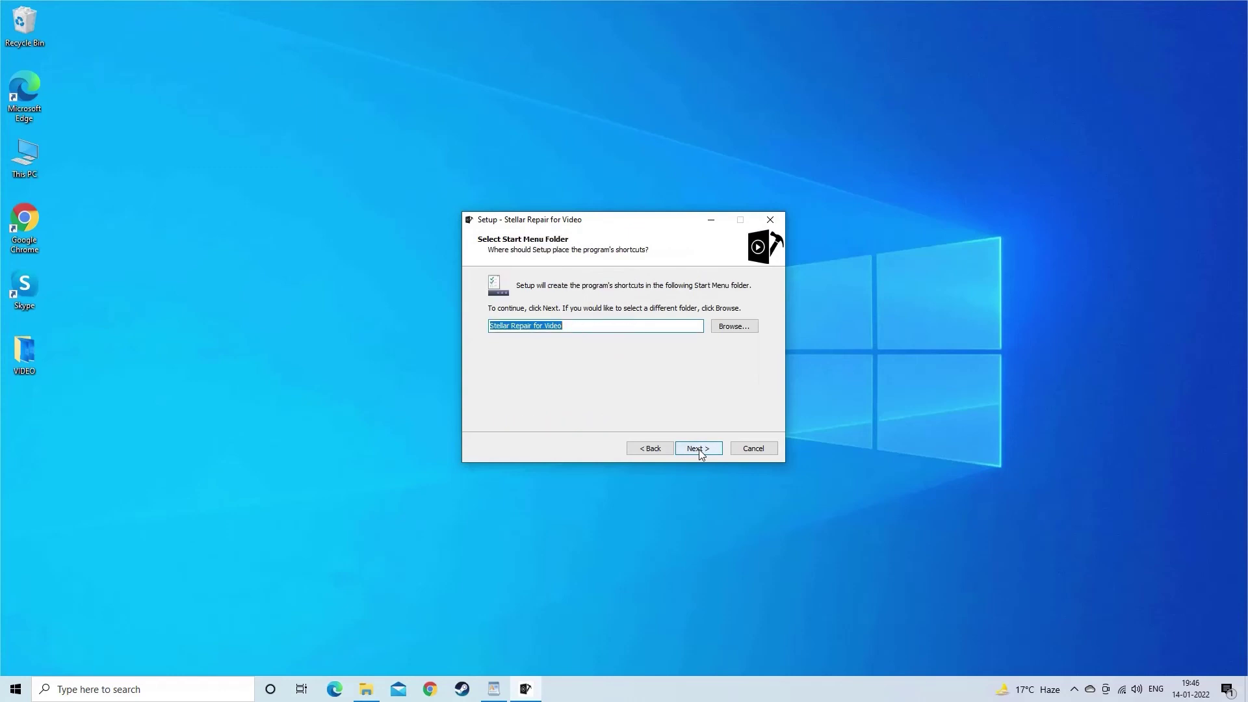
pyautogui.click(699, 449)
pyautogui.click(699, 449)
pyautogui.click(699, 449)
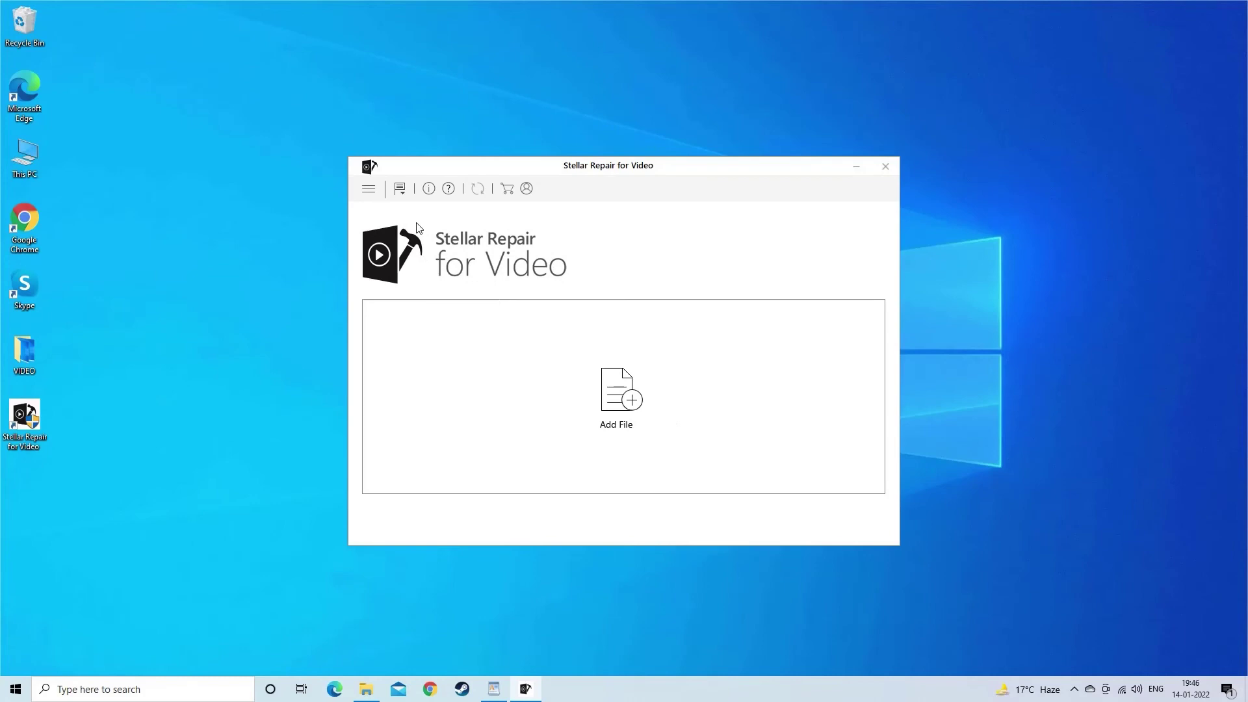
# Add WINDOW.AVI from Desktop\VIDEO, repair it, and dismiss the completion message
pyautogui.click(627, 397)
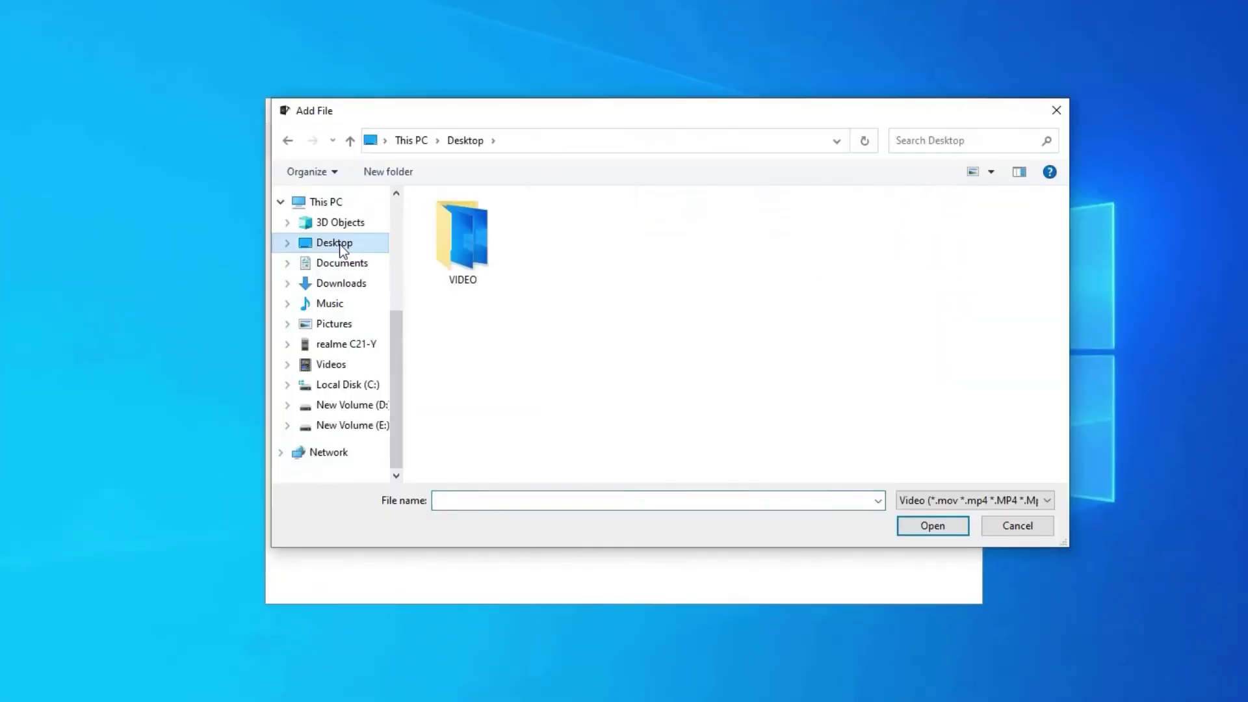
pyautogui.doubleClick(497, 260)
pyautogui.doubleClick(461, 247)
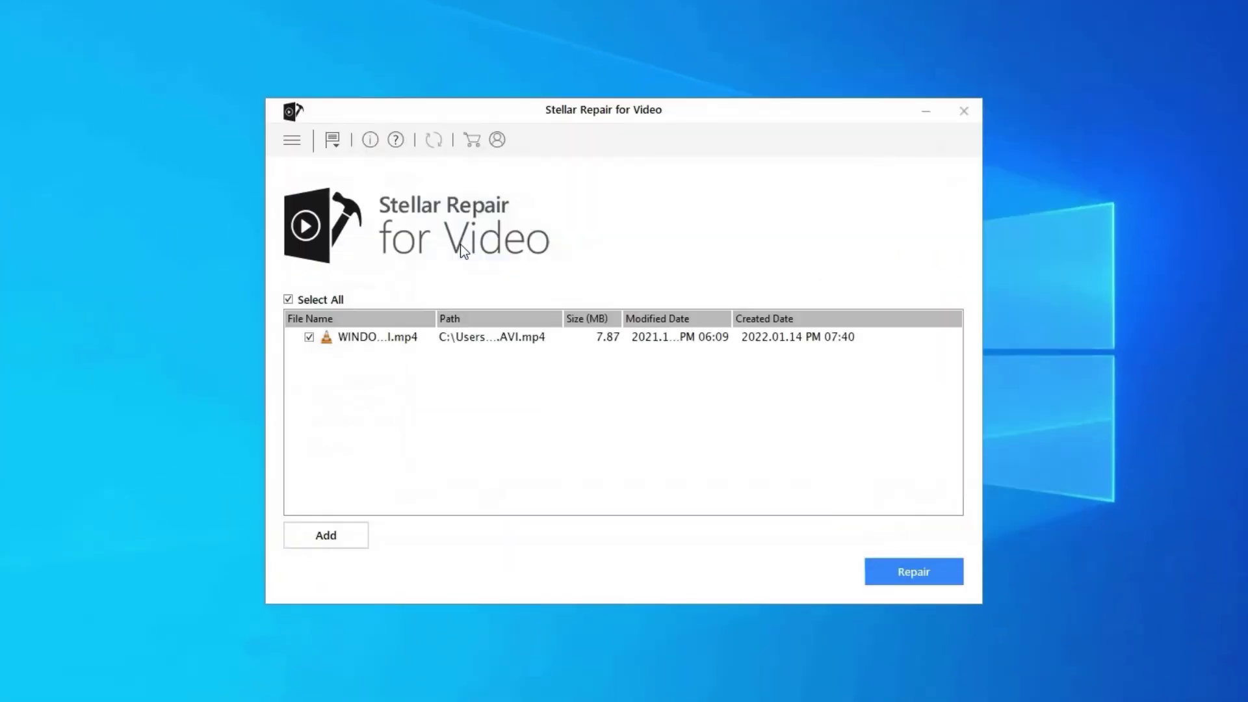
pyautogui.click(921, 575)
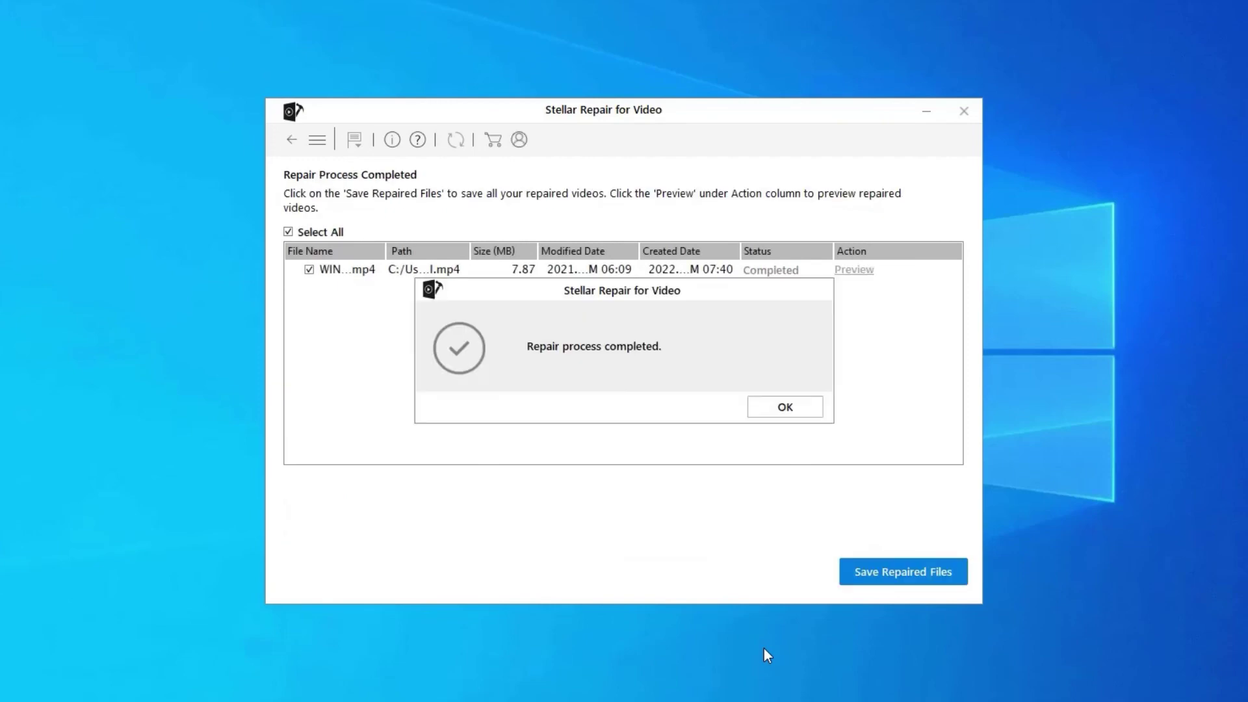
pyautogui.click(801, 407)
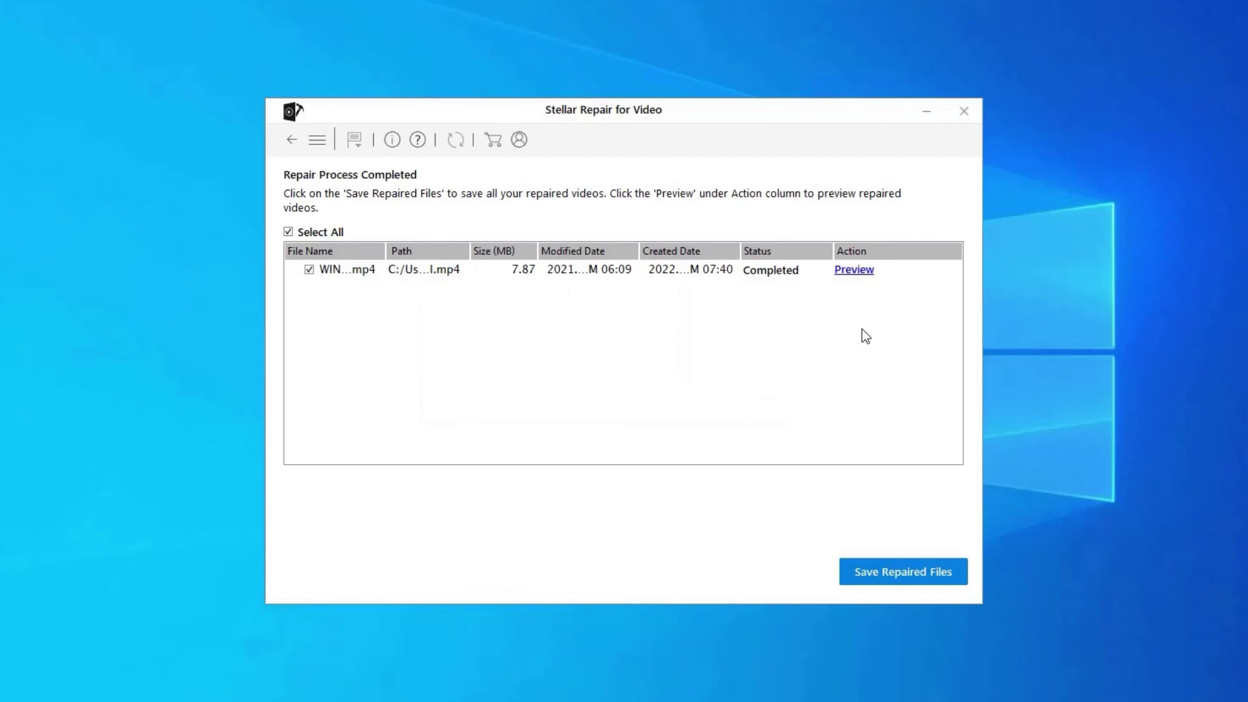